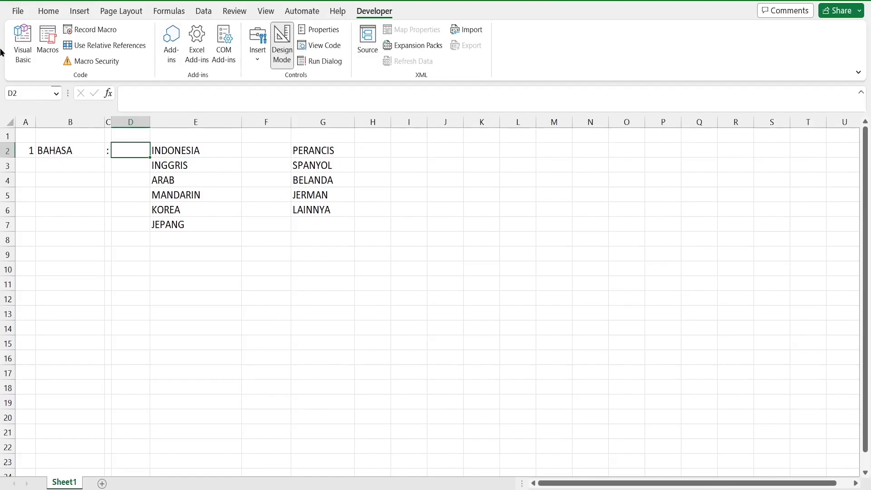
Enable the Developer tab in the ribbon customization options and apply the setting
left_click(20, 15)
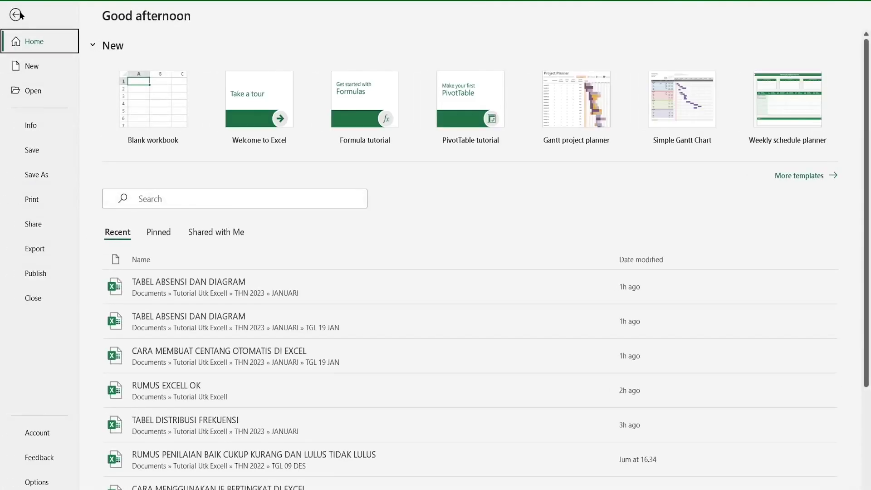
left_click(39, 482)
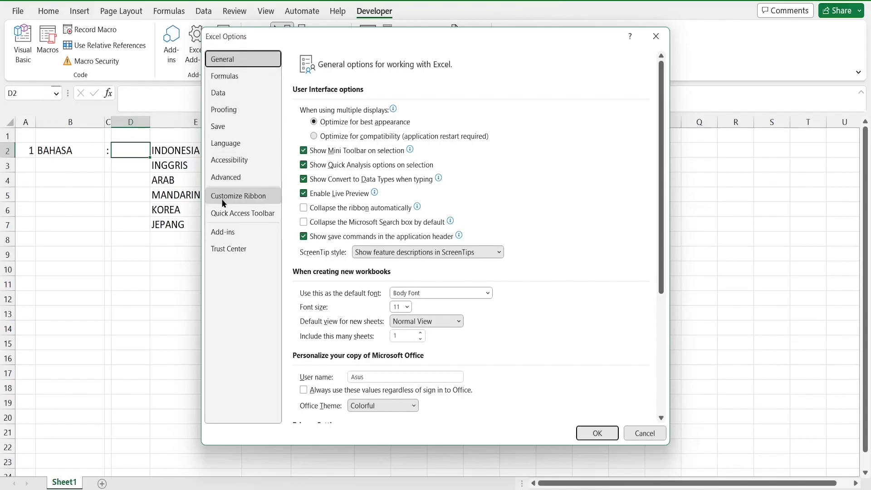
left_click(264, 197)
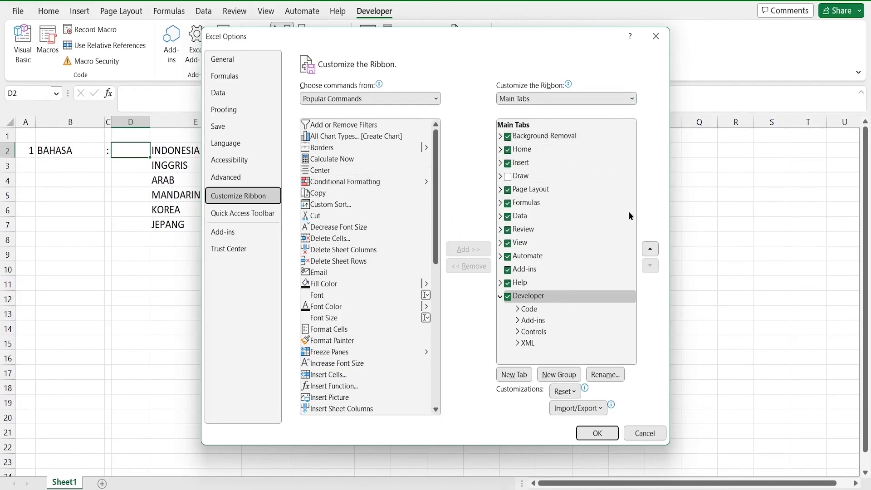
left_click(508, 299)
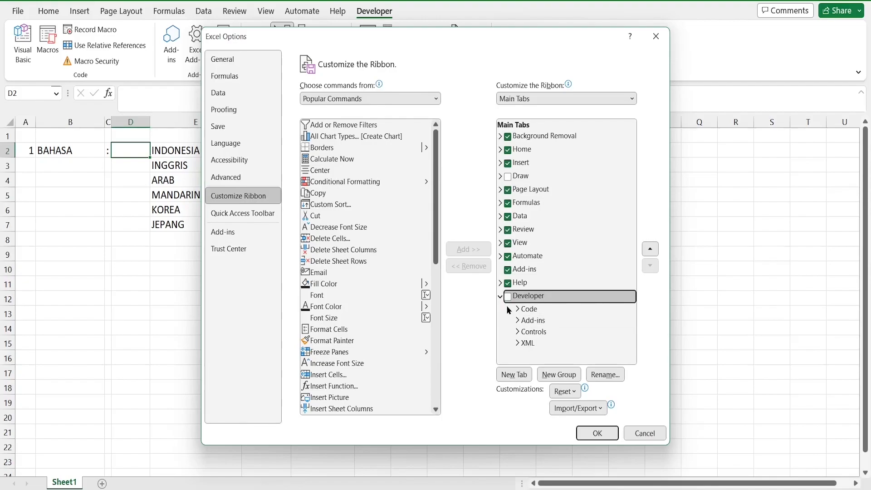
left_click(508, 297)
left_click(594, 434)
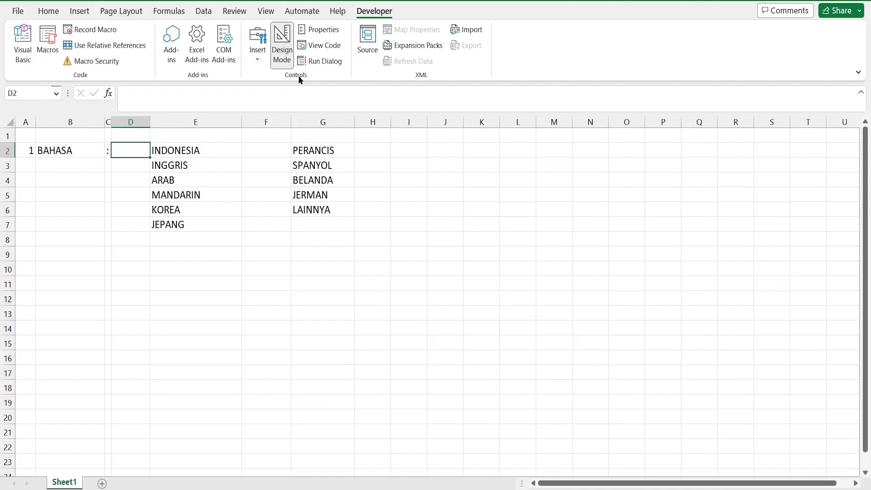
Insert a Form Controls check box inside cell D2, beside INDONESIA
left_click(258, 62)
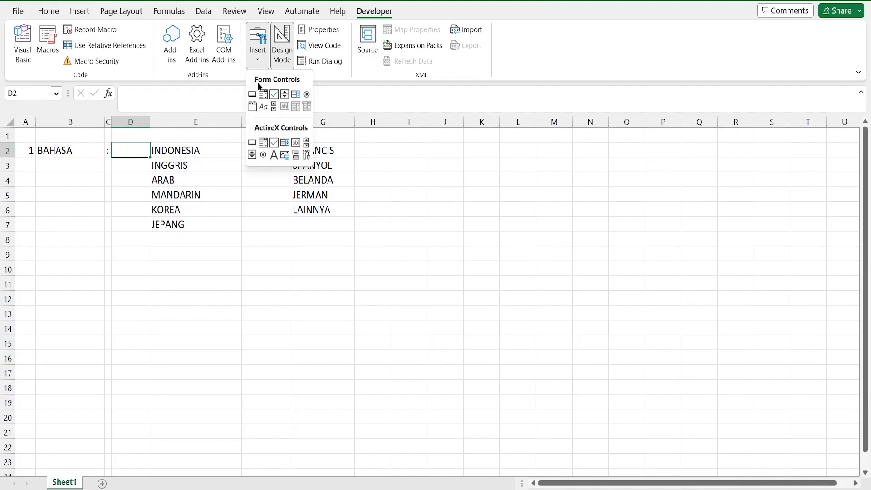
left_click(274, 95)
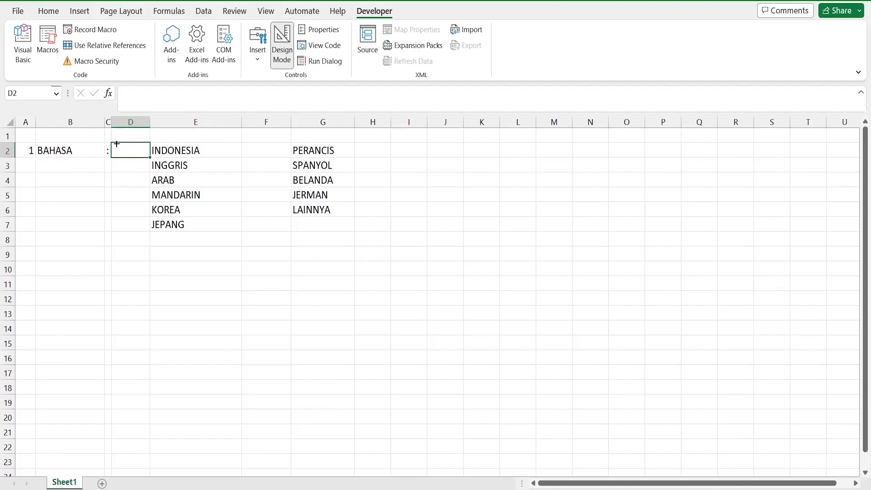
left_click_drag(117, 144, 147, 158)
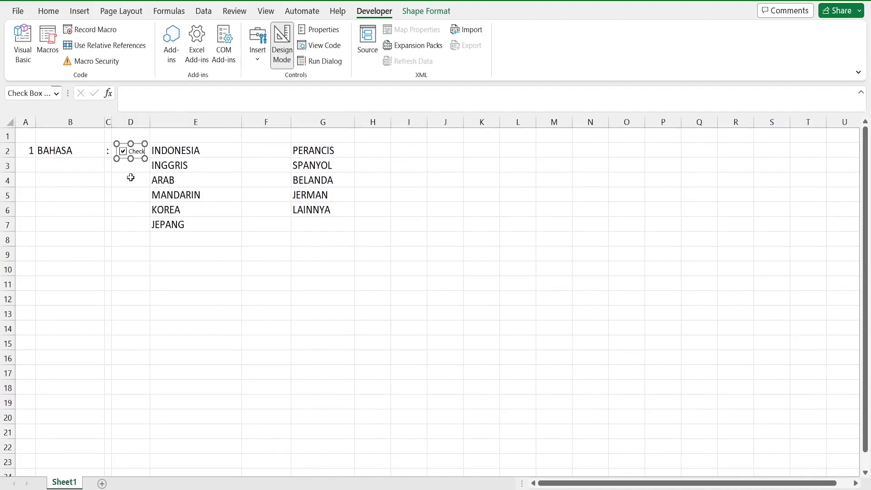
Remove the caption text from the check box in D2, leaving only the box
right_click(141, 157)
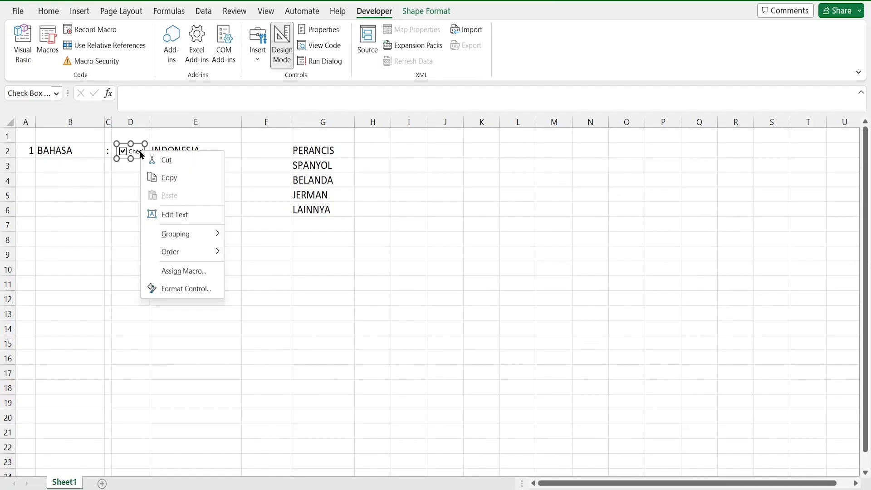
left_click(174, 217)
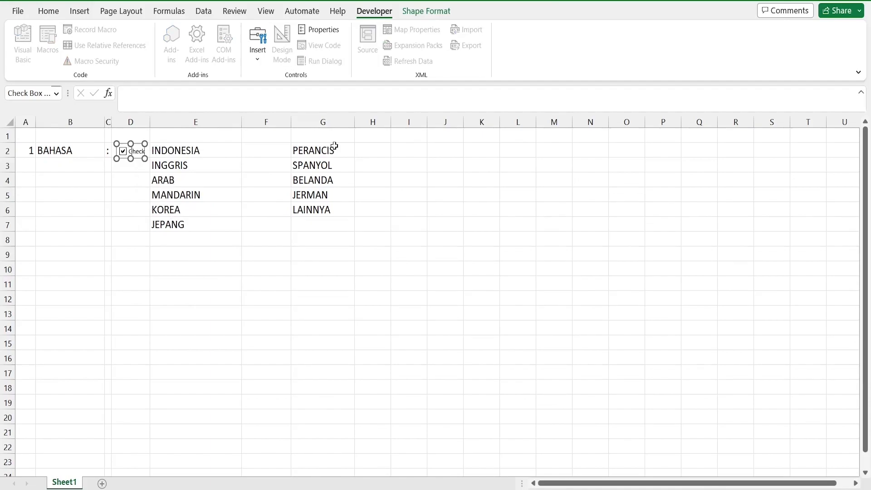
key("Right")
key("Right")
key("Right")
key("Right")
key("BackSpace")
key("BackSpace")
key("BackSpace")
key("BackSpace")
key("BackSpace")
key("BackSpace")
key("BackSpace")
key("BackSpace")
key("BackSpace")
key("BackSpace")
key("BackSpace")
key("BackSpace")
left_click(266, 166)
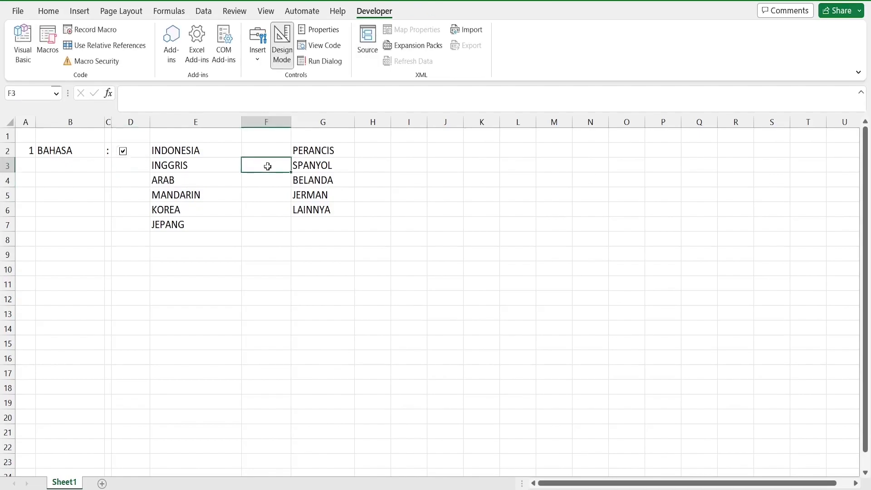
left_click(123, 152)
key("Left")
key("Left")
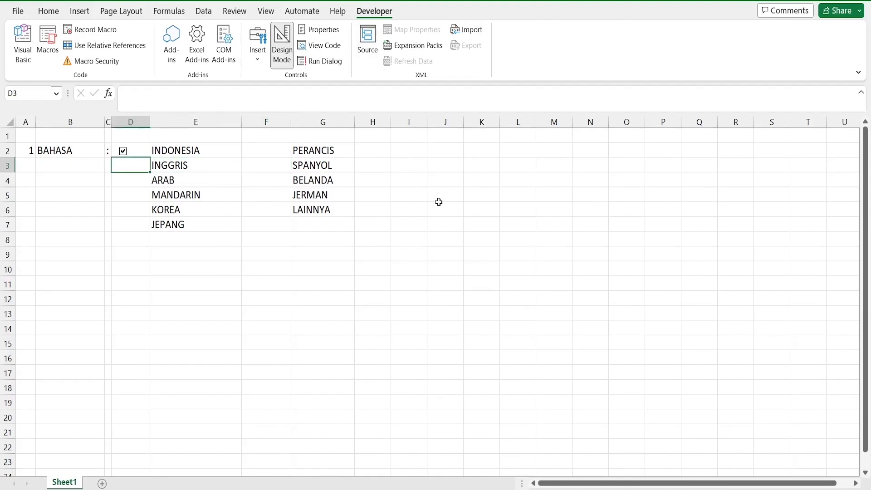
key("Up")
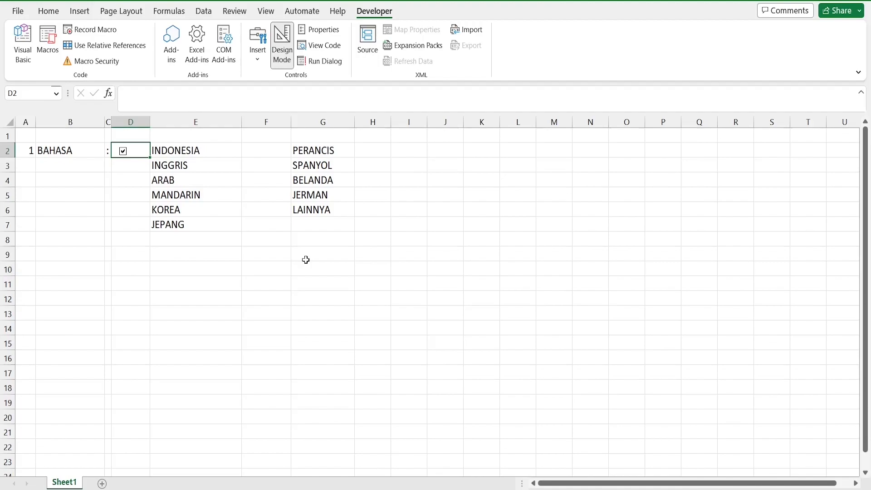
Move the check box to the middle of cell D2 and narrow its frame
left_click(137, 152)
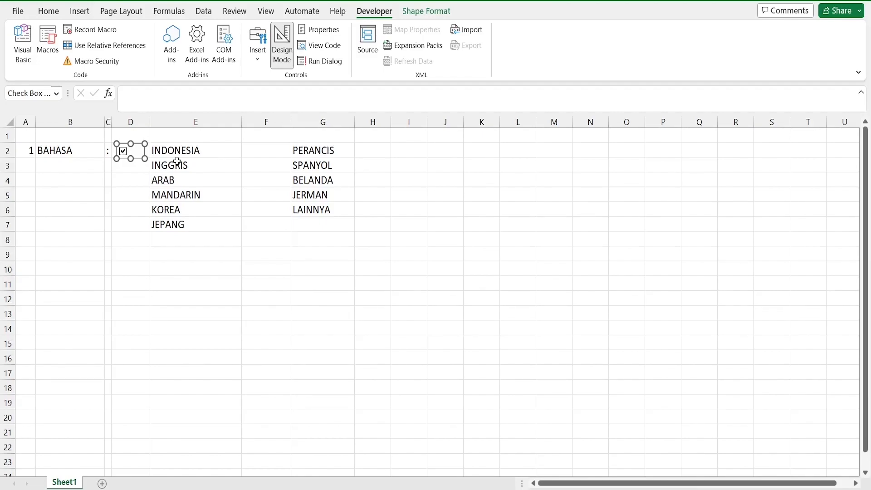
mouse_move(146, 141)
left_mouse_down()
mouse_move(188, 122)
mouse_move(150, 151)
mouse_move(166, 171)
mouse_move(148, 149)
left_mouse_up()
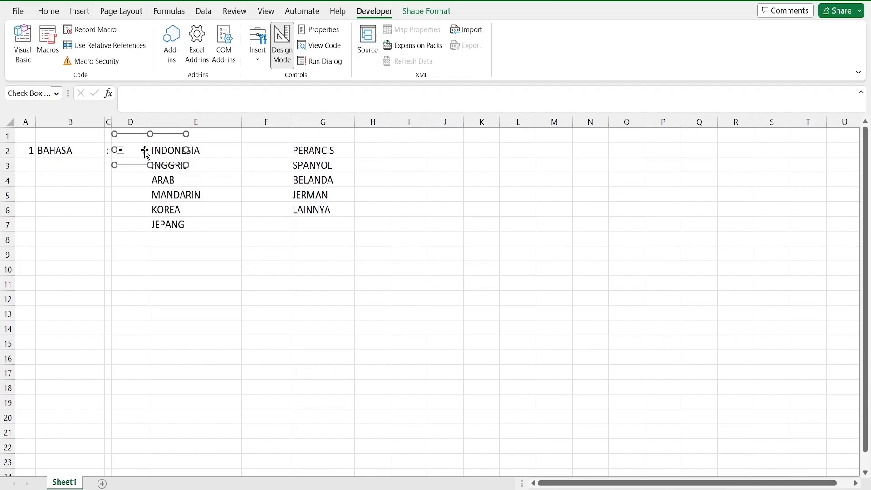
mouse_move(144, 150)
left_mouse_down()
mouse_move(230, 150)
mouse_move(159, 142)
mouse_move(142, 149)
mouse_move(153, 151)
left_mouse_up()
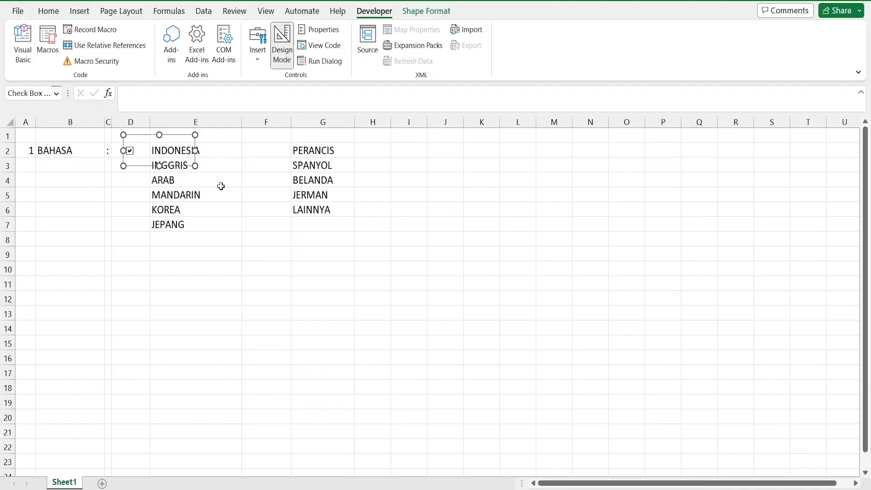
left_click_drag(195, 150, 152, 150)
left_click(218, 169)
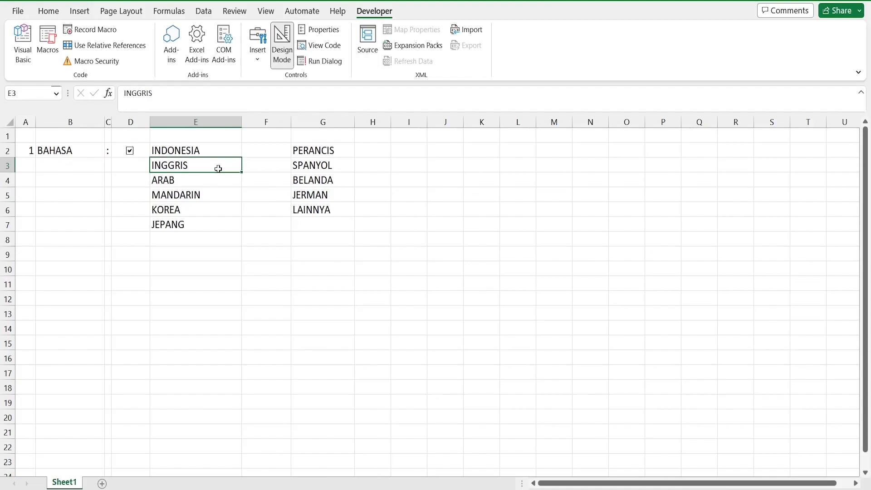
Fill the check box from D2 down through D7 so each language from INDONESIA to JEPANG has one
key("Up")
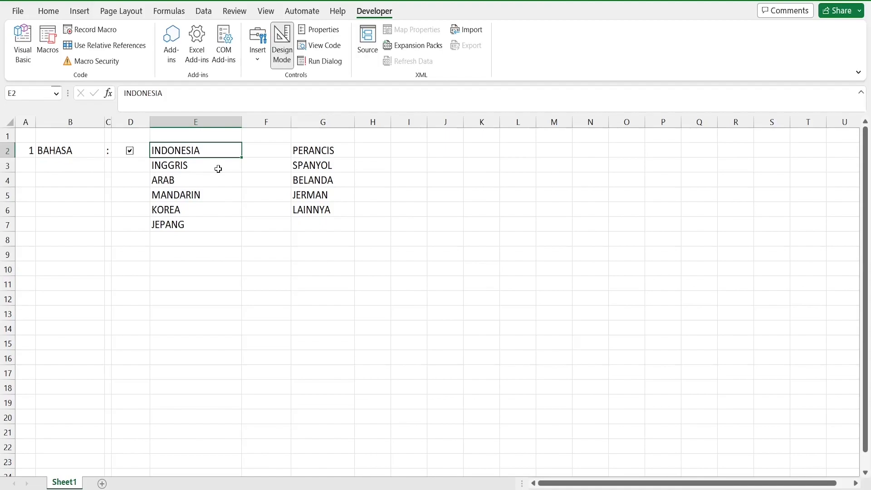
key("Left")
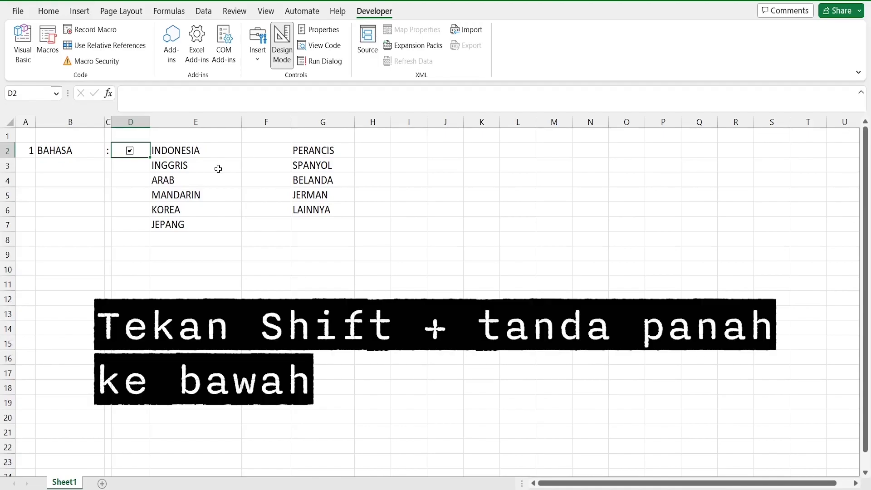
key("shift+Down")
key("shift+Down")
key("shift+Down")
key("shift+Down")
key("shift+Down")
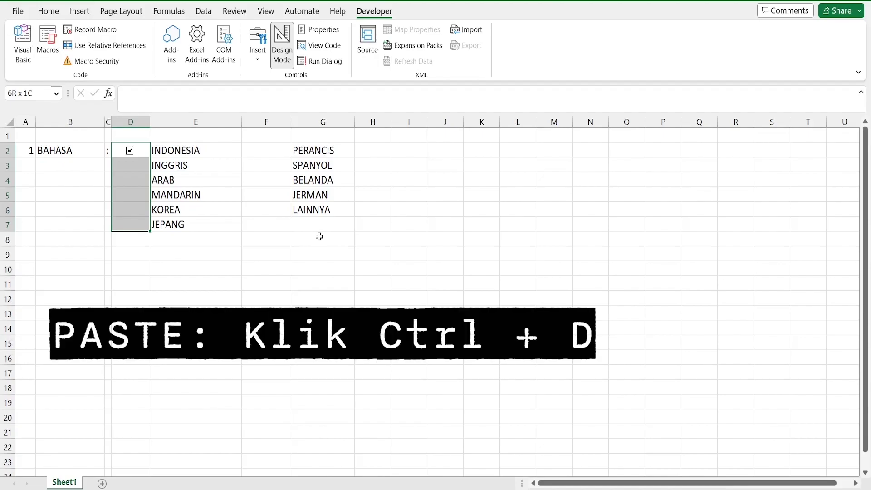
key("ctrl+d")
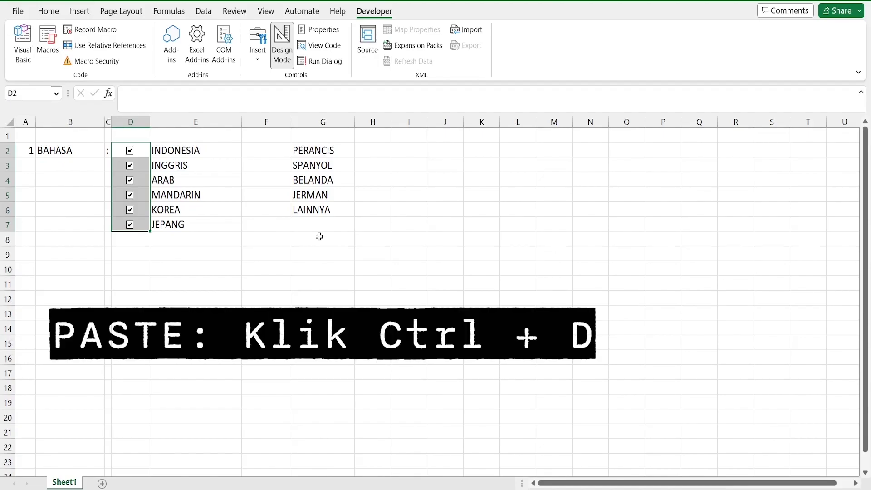
key("Up")
key("Down")
key("Down")
key("Down")
key("Up")
key("Up")
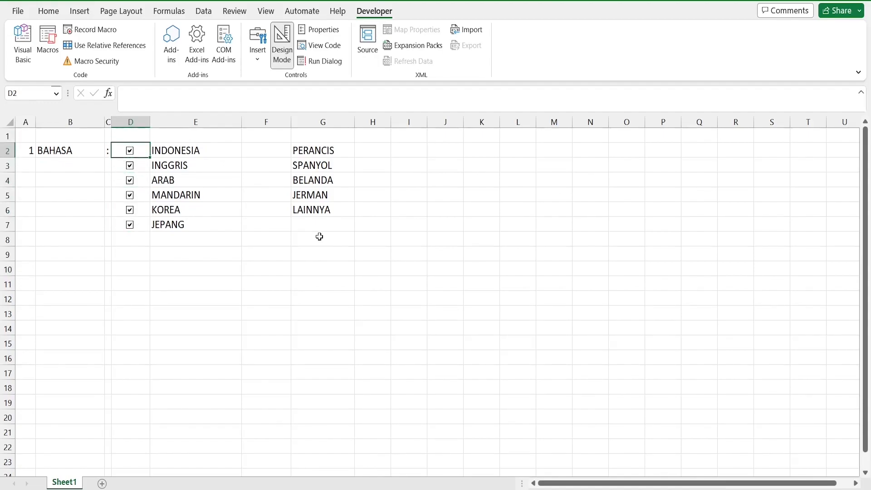
key("Down")
key("Down")
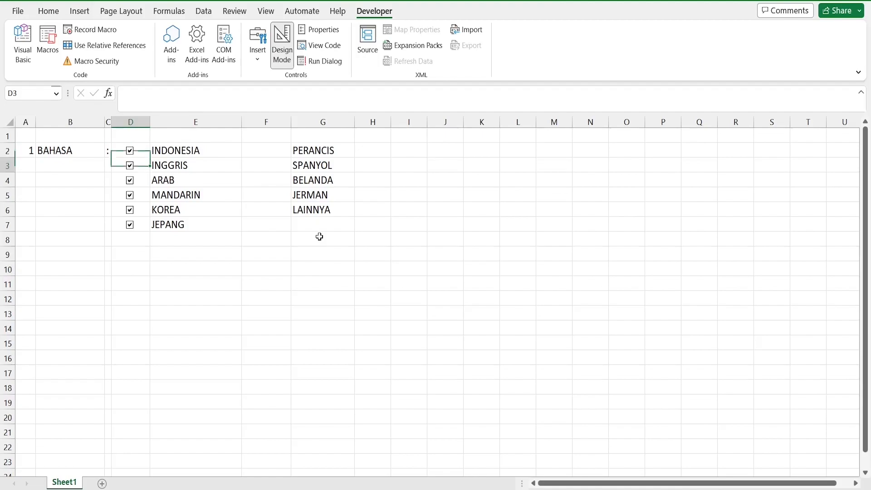
key("Up")
key("Up")
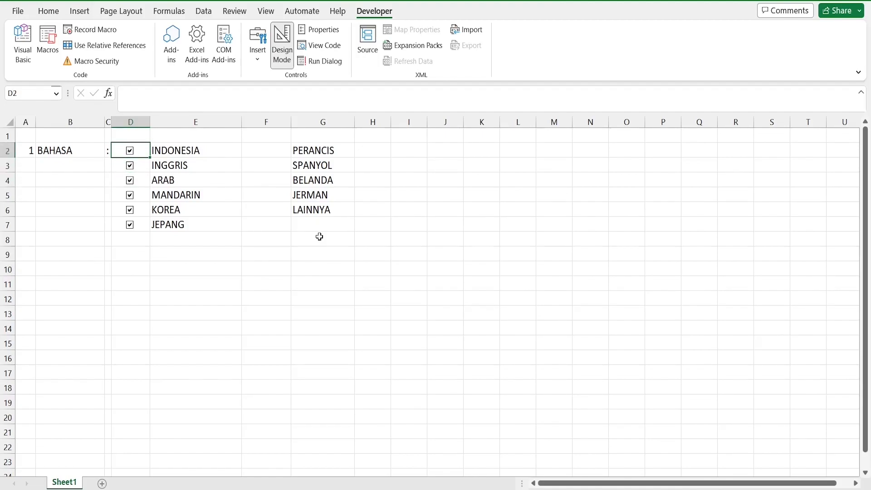
Copy the check box cell D2 into F2, beside PERANCIS
key("ctrl+c")
key("Right")
key("Right")
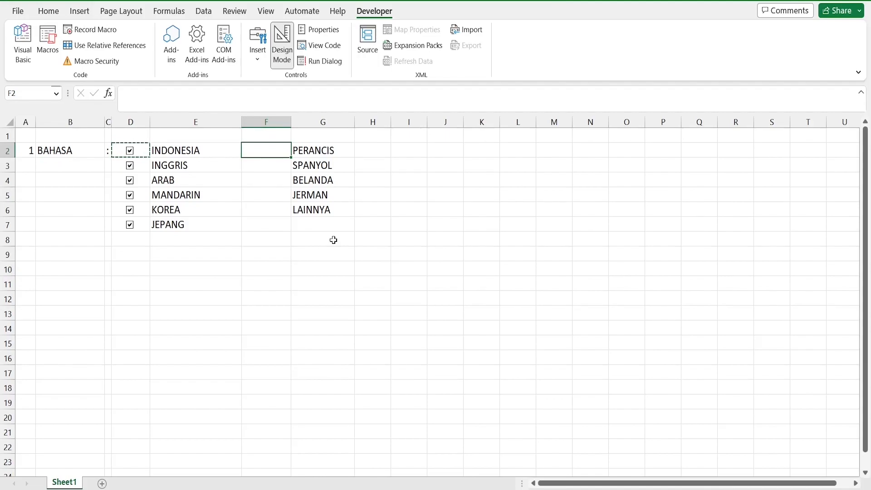
key("ctrl+v")
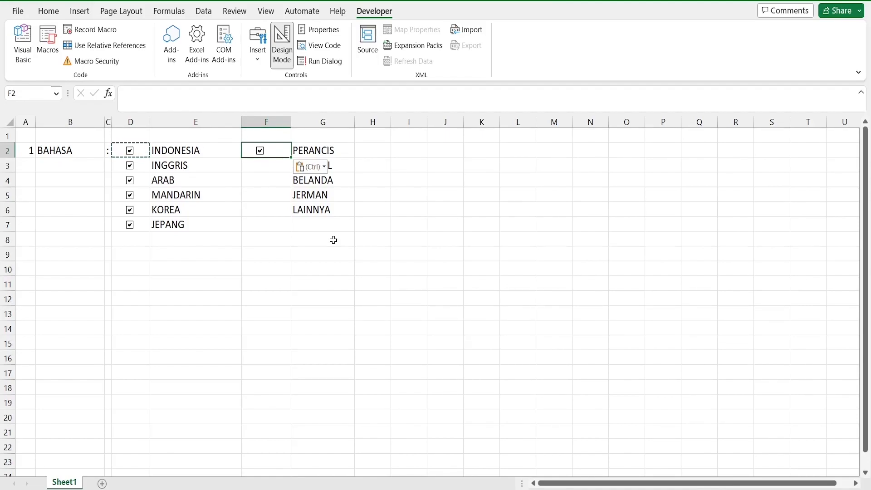
key("Down")
key("Down")
key("Down")
key("Down")
key("Right")
key("Left")
key("Right")
key("Left")
key("Up")
key("Up")
key("Up")
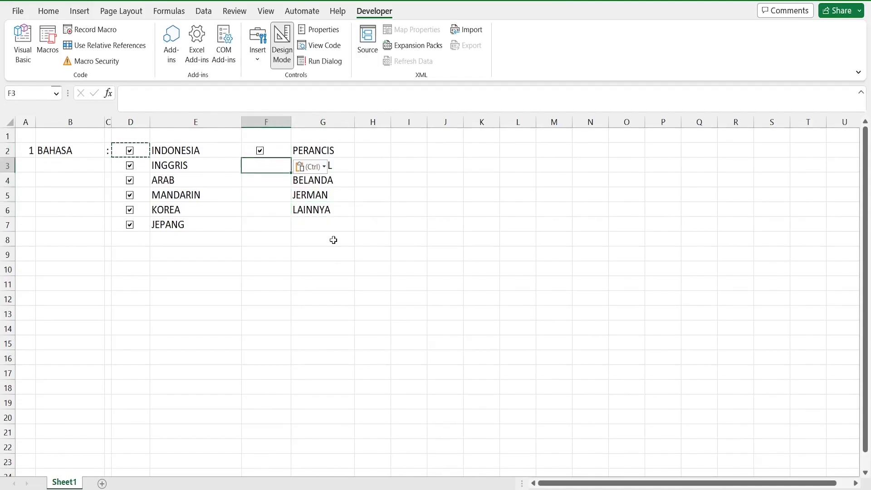
Fill the check box from F2 down through F6 for the second language column
key("Up")
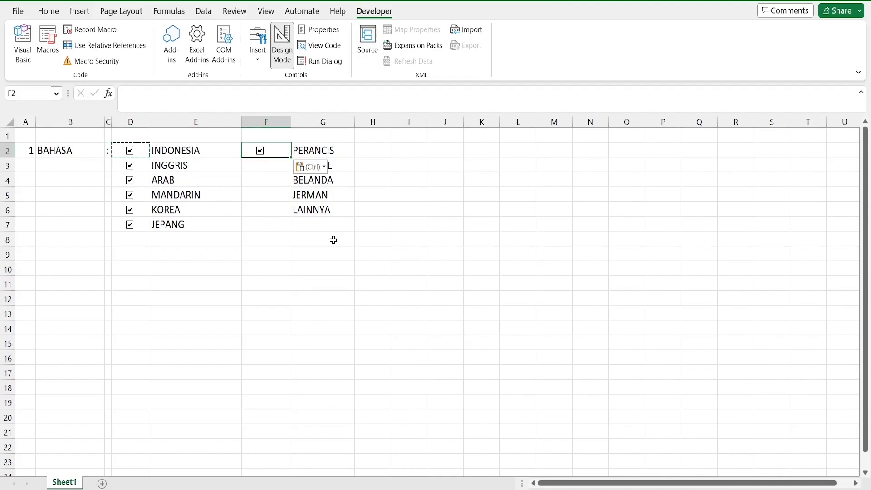
key("shift+Down")
key("shift+Down")
key("shift+Down")
key("shift+Down")
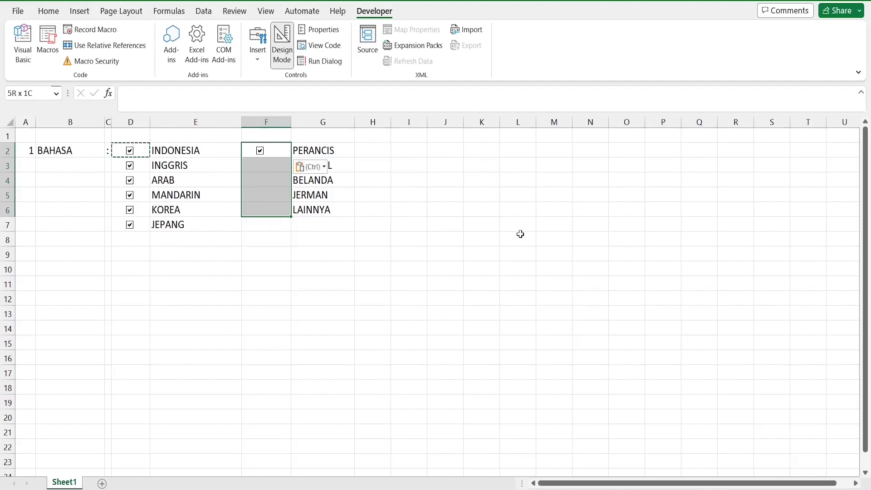
key("ctrl+d")
key("Left")
key("Right")
key("Down")
key("Down")
key("Down")
key("Down")
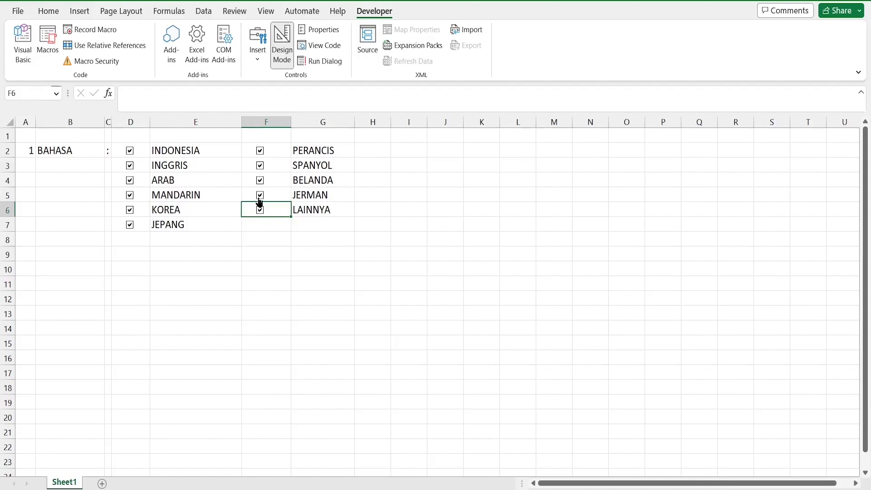
Clear the check boxes for ARAB, KOREA, JEPANG, PERANCIS, SPANYOL, JERMAN and LAINNYA
left_click(129, 166)
left_click(130, 184)
left_click(132, 212)
left_click(132, 211)
left_click(259, 150)
left_click(261, 166)
left_click(261, 196)
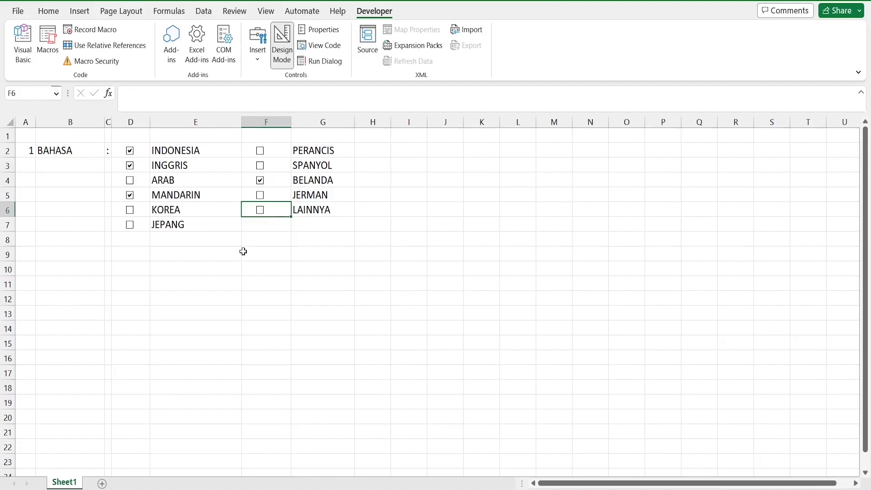